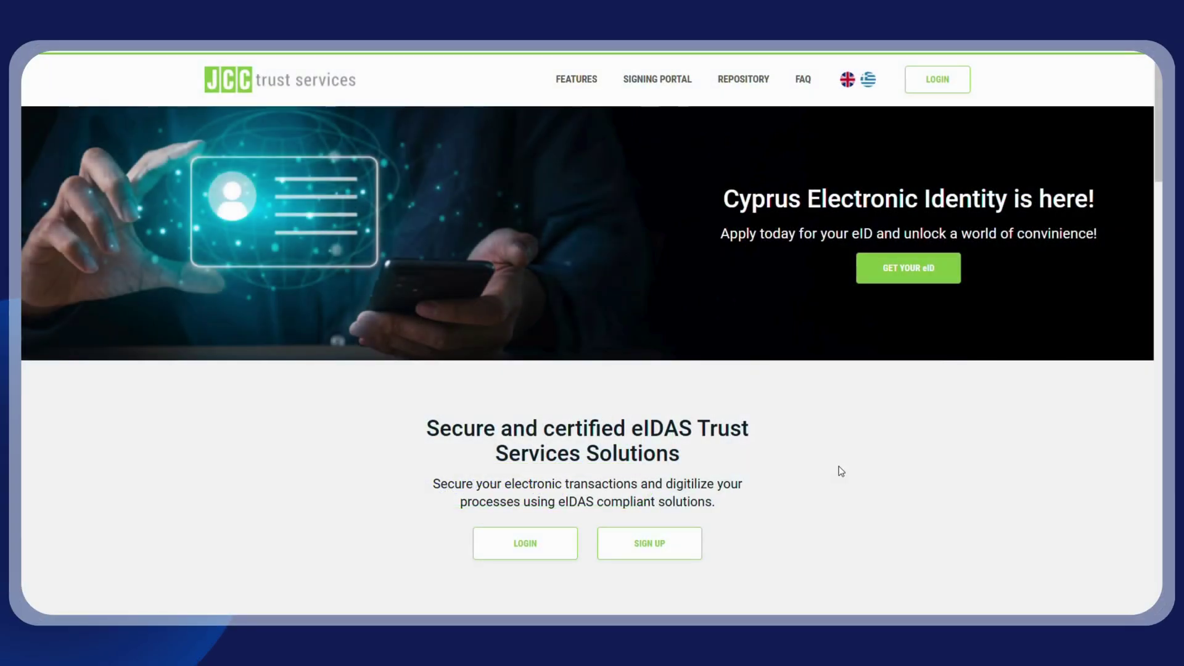
Step: Start signing up for a new account from the Get your eID page
{"action": "left_click", "coordinate": [931, 282]}
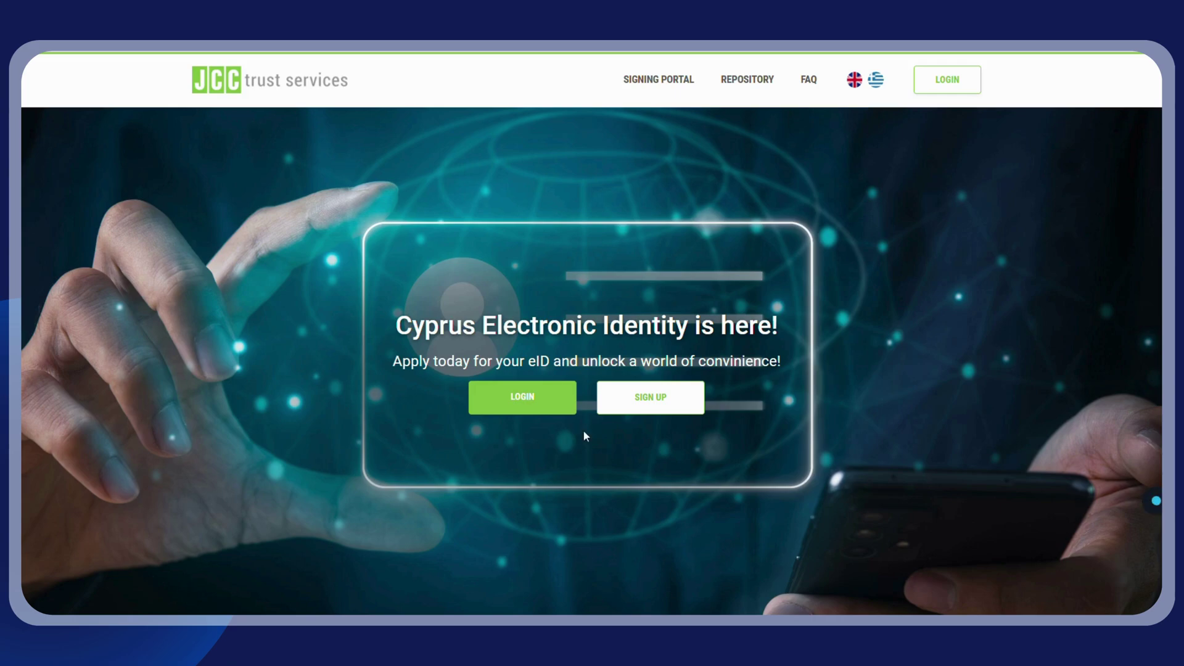
{"action": "left_click", "coordinate": [668, 407]}
{"action": "scroll", "coordinate": [668, 407], "scroll_direction": "down", "scroll_amount": 1}
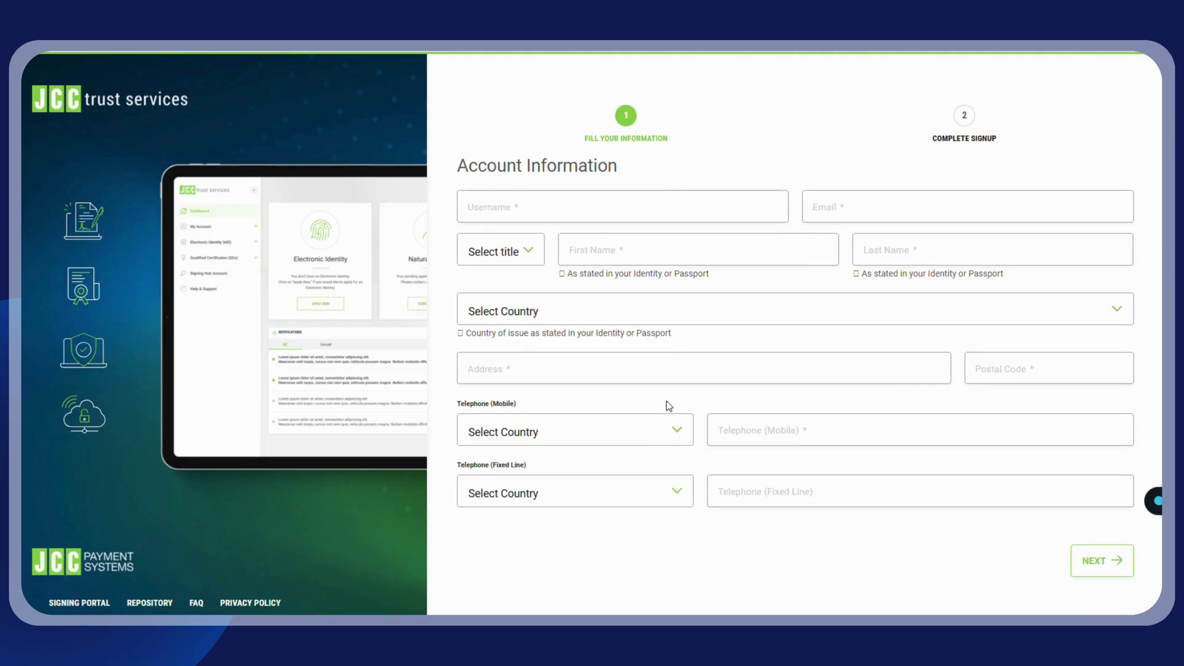
Step: Enter the username, email address, title Mr, and the first and last names
{"action": "left_click", "coordinate": [478, 204]}
{"action": "type", "text": "idmecy"}
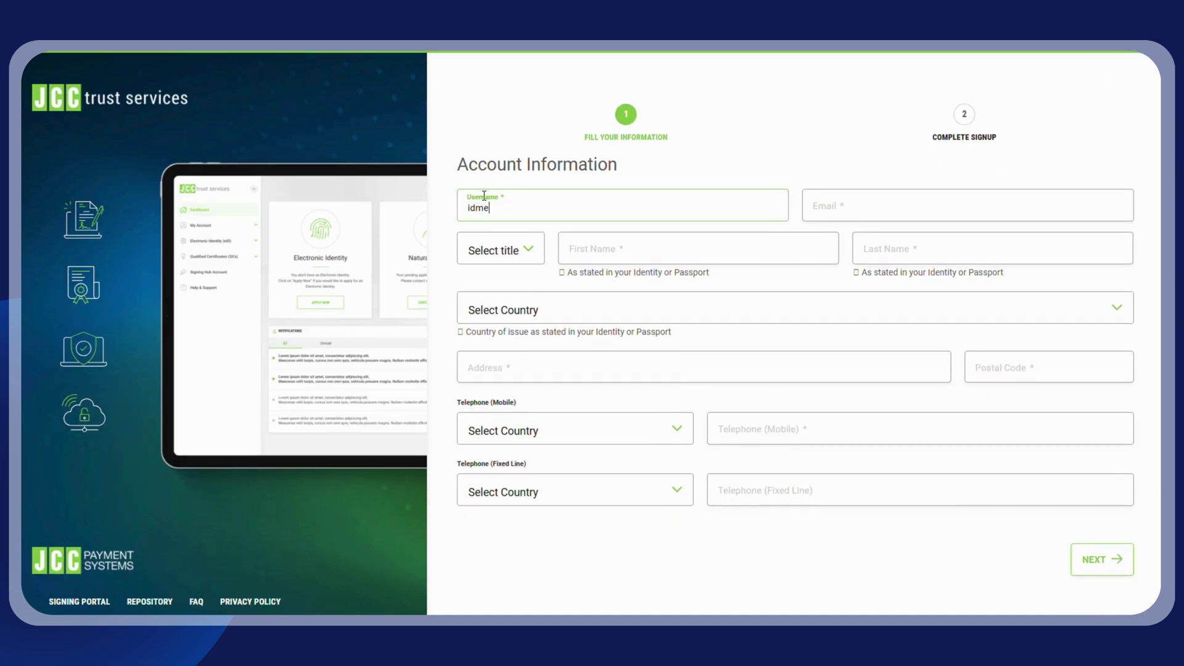
{"action": "left_click", "coordinate": [852, 213]}
{"action": "left_click", "coordinate": [500, 249]}
{"action": "left_click", "coordinate": [488, 349]}
{"action": "left_click", "coordinate": [616, 247]}
{"action": "left_click", "coordinate": [890, 247]}
Step: Set country Cyprus, the street address, postal code, and mobile number with CY (+357) code
{"action": "left_click", "coordinate": [664, 309]}
{"action": "scroll", "coordinate": [539, 402], "scroll_direction": "down", "scroll_amount": 15}
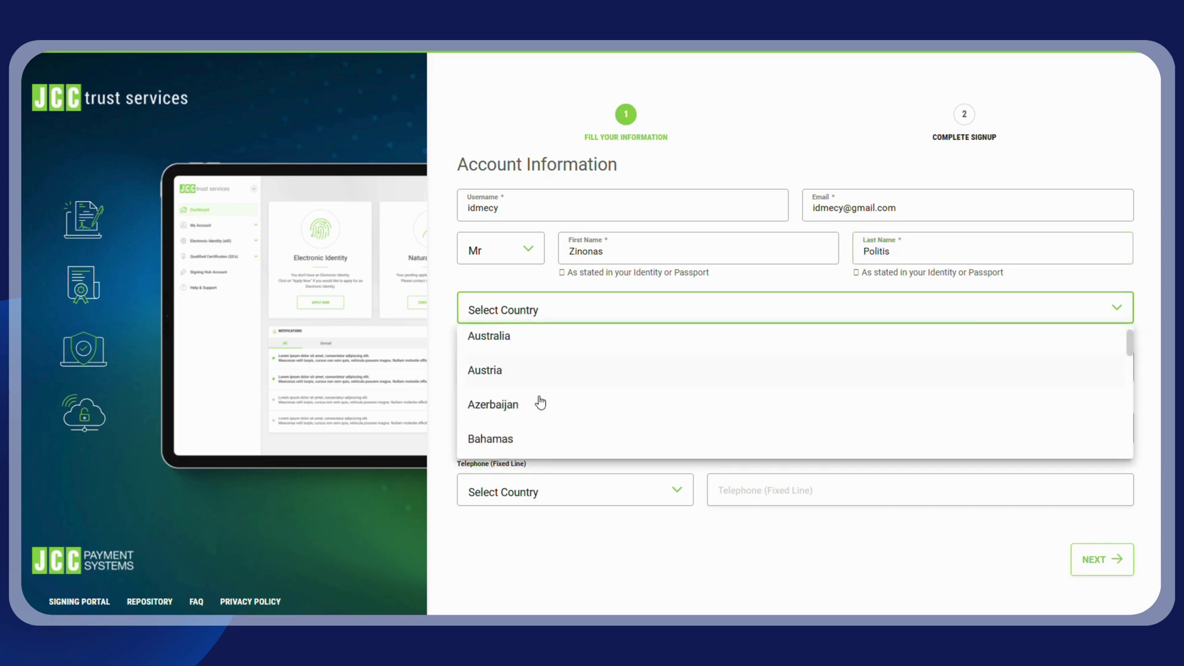
{"action": "scroll", "coordinate": [541, 400], "scroll_direction": "down", "scroll_amount": 2}
{"action": "left_click", "coordinate": [539, 385]}
{"action": "left_click", "coordinate": [537, 372]}
{"action": "left_click", "coordinate": [998, 365]}
{"action": "type", "text": "2571"}
{"action": "left_click", "coordinate": [519, 435]}
{"action": "left_click", "coordinate": [515, 502]}
{"action": "left_click", "coordinate": [720, 420]}
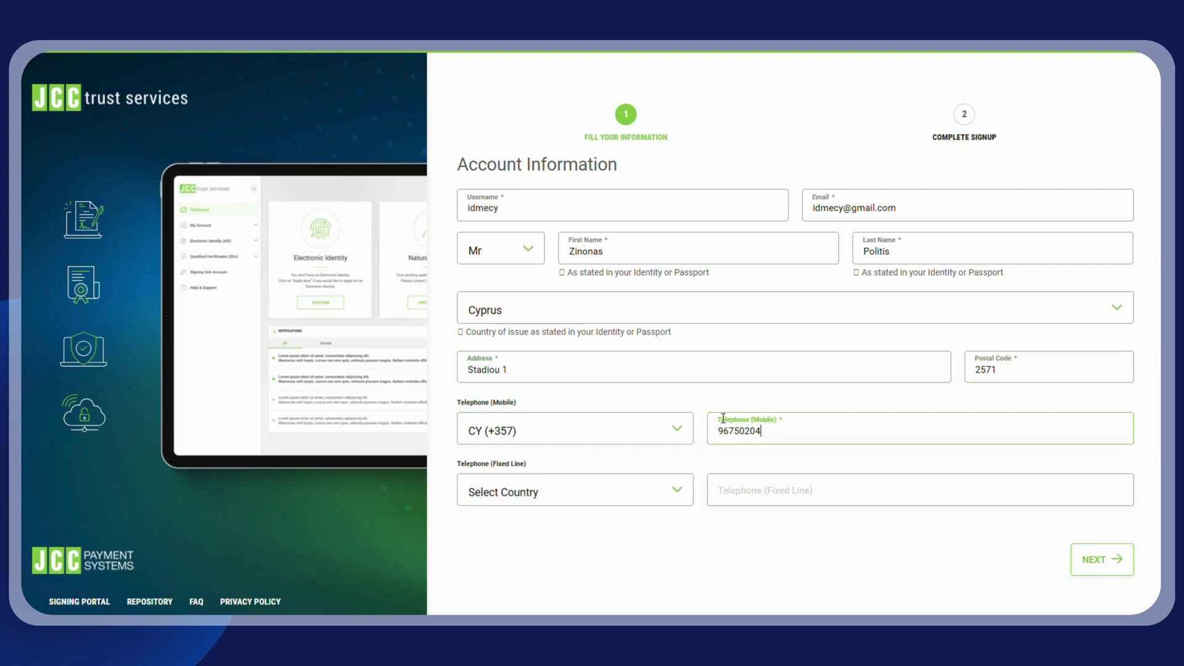
Step: Advance to the second signup step and begin choosing a security question
{"action": "left_click", "coordinate": [1084, 565]}
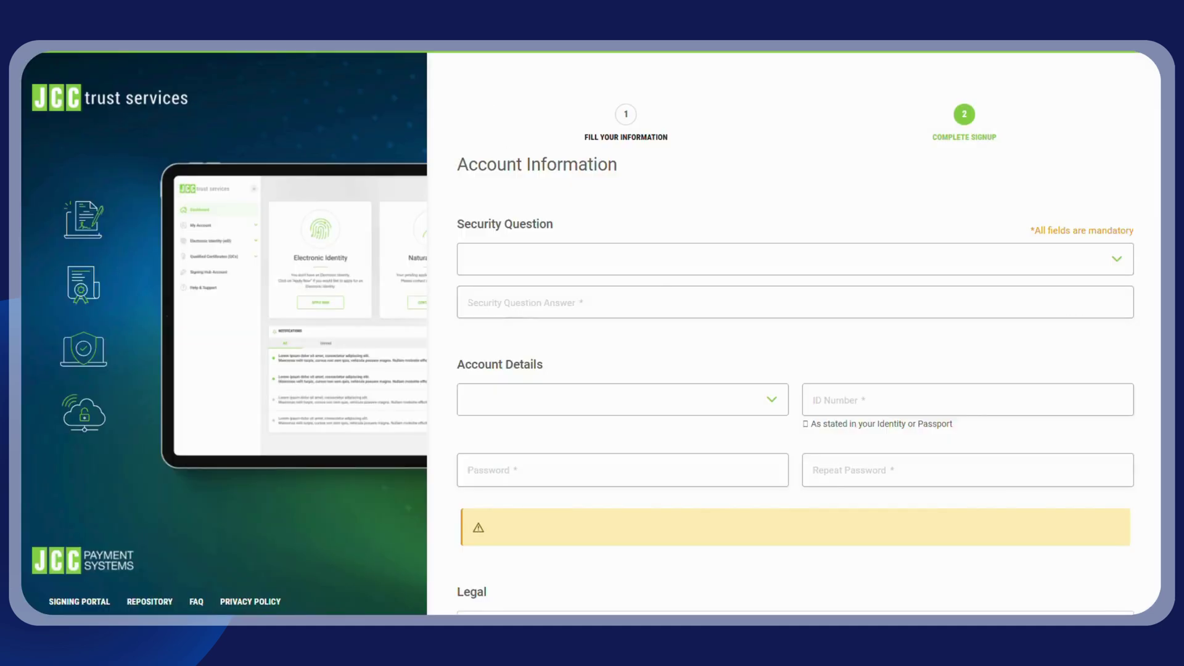
{"action": "left_click", "coordinate": [660, 265]}
{"action": "left_click", "coordinate": [643, 263]}
Step: Choose the security question about where parents met and type the answer
{"action": "left_click", "coordinate": [643, 263]}
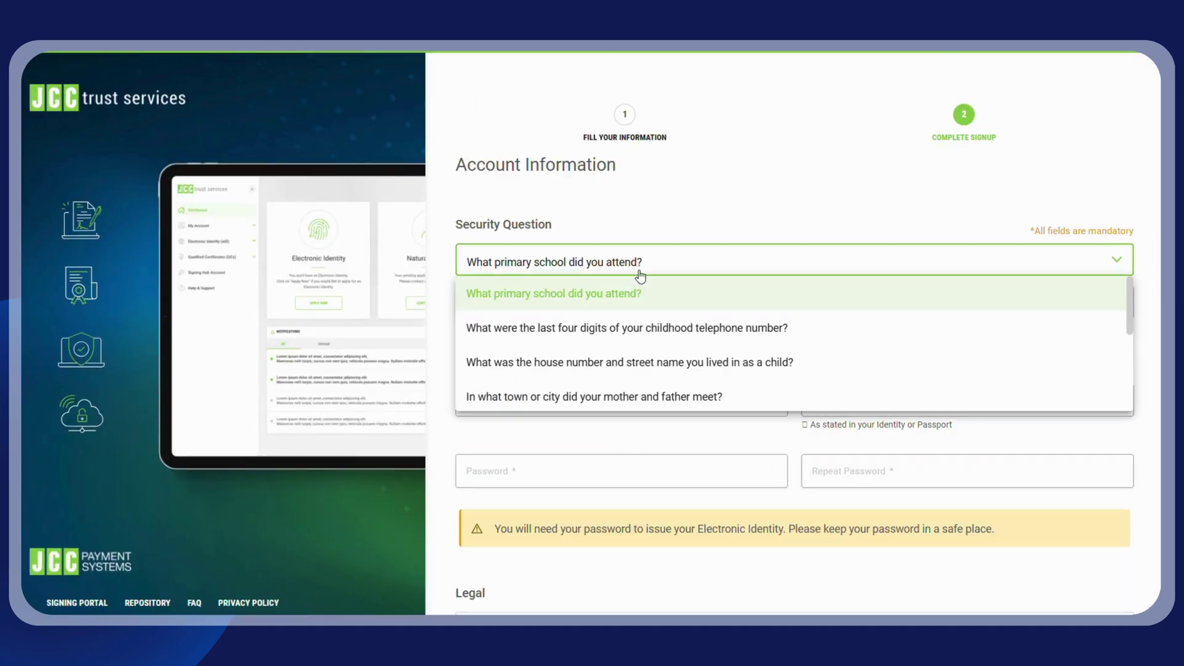
{"action": "scroll", "coordinate": [636, 327], "scroll_direction": "down", "scroll_amount": 3}
{"action": "scroll", "coordinate": [628, 321], "scroll_direction": "up", "scroll_amount": 2}
{"action": "left_click", "coordinate": [627, 335]}
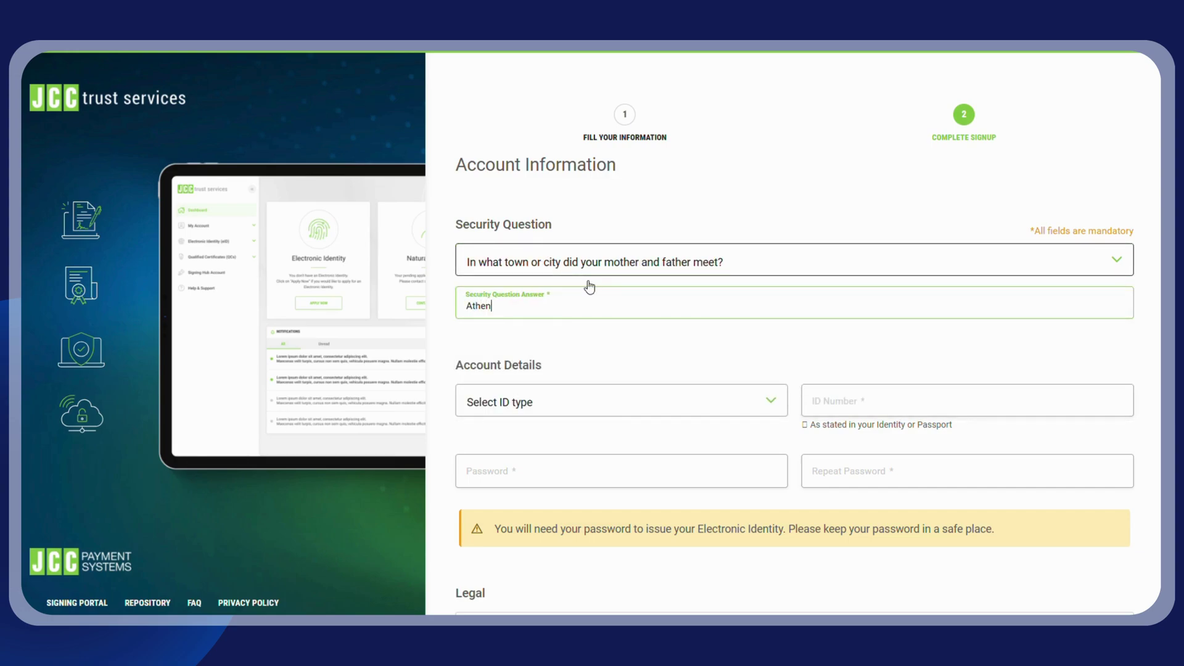
Step: Choose ID Card as ID type, enter the ID number, and set and repeat the password
{"action": "left_click", "coordinate": [614, 399]}
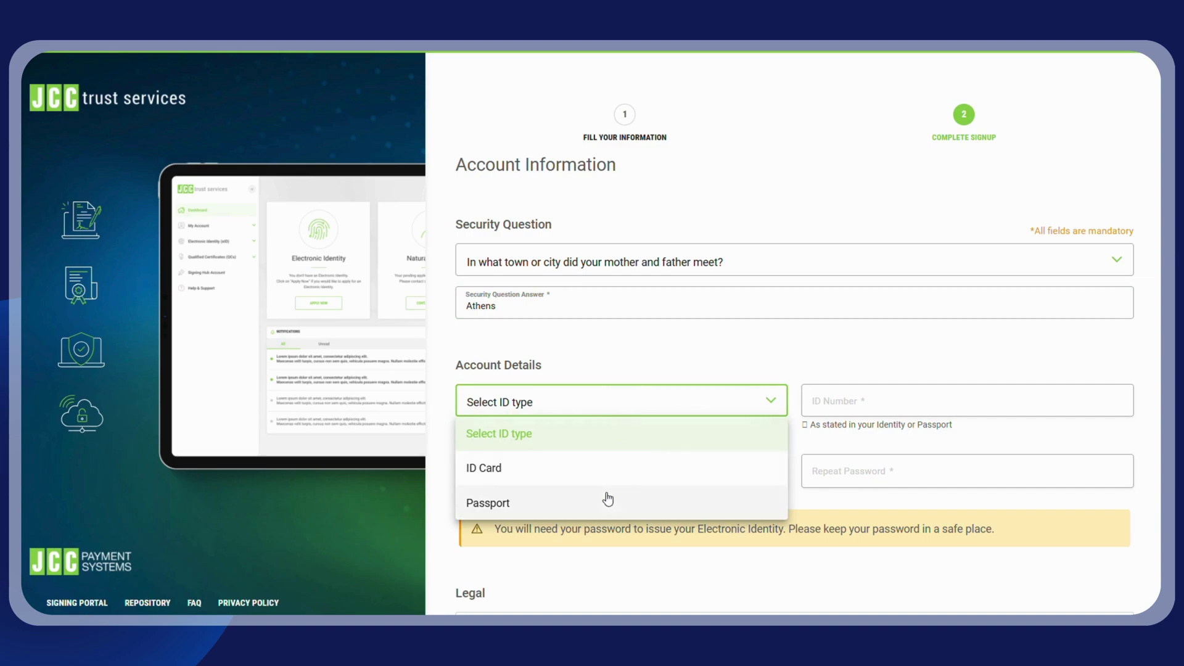
{"action": "left_click", "coordinate": [594, 470]}
{"action": "left_click", "coordinate": [893, 403]}
{"action": "type", "text": "1"}
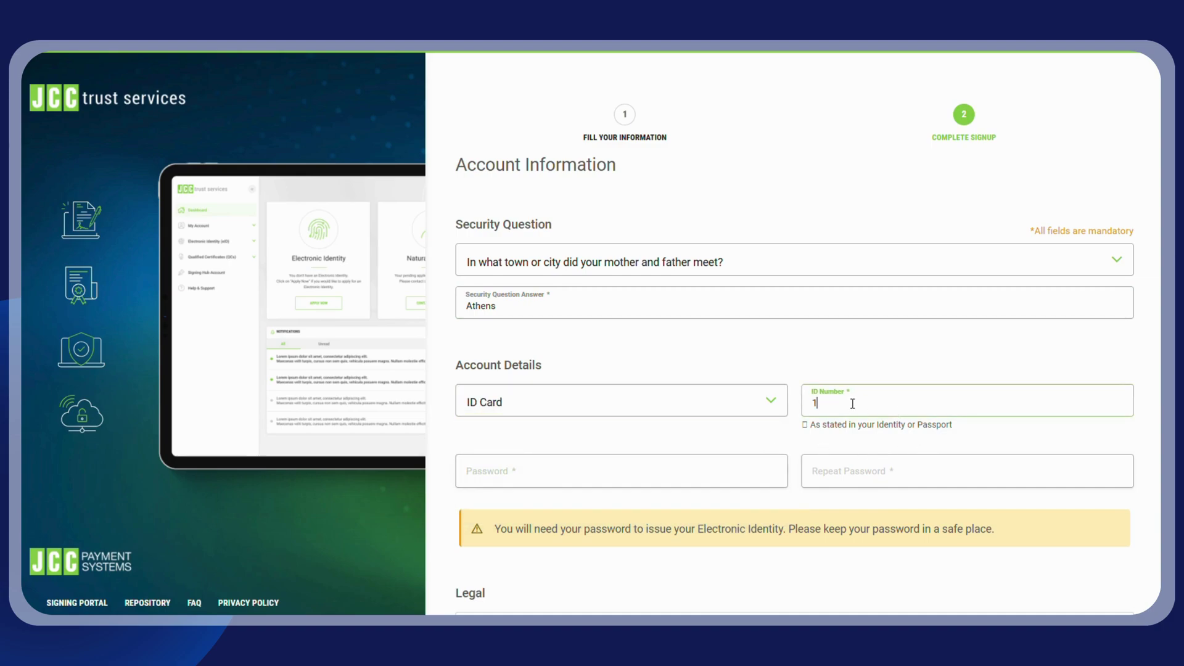
{"action": "type", "text": "234567890"}
{"action": "left_click", "coordinate": [661, 462]}
{"action": "scroll", "coordinate": [602, 410], "scroll_direction": "down", "scroll_amount": 3}
{"action": "type", "text": "•••••••••"}
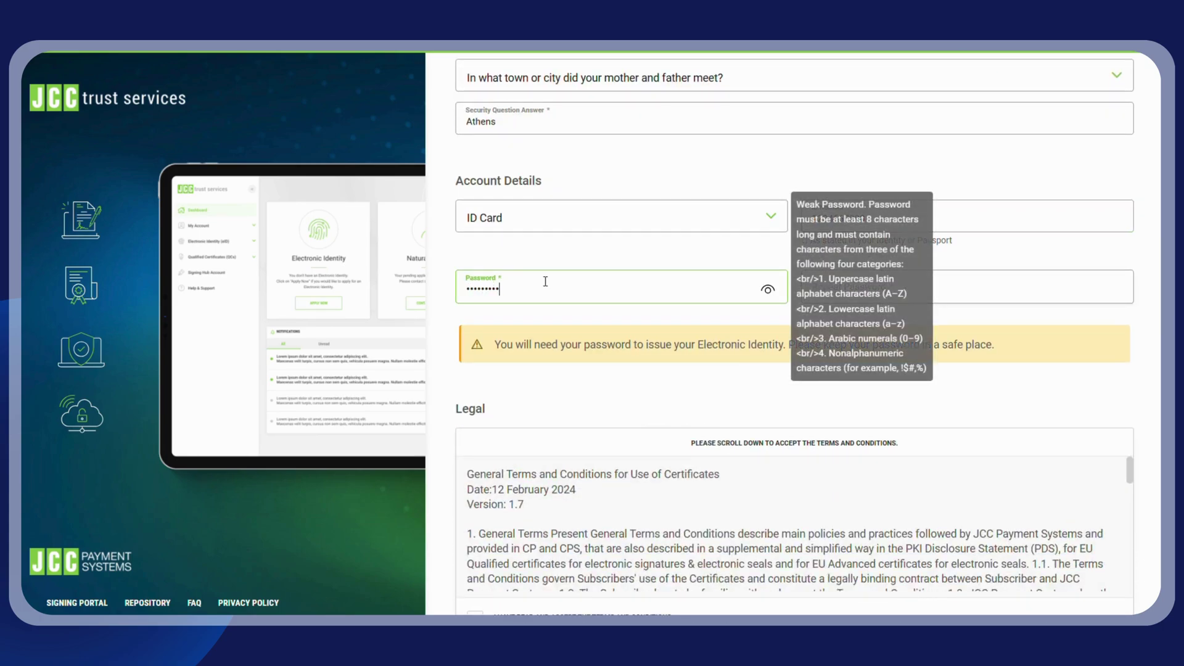
{"action": "left_click", "coordinate": [997, 291]}
{"action": "type", "text": "•••••"}
Step: Accept the terms and conditions and privacy statement, then submit the registration
{"action": "scroll", "coordinate": [695, 333], "scroll_direction": "down", "scroll_amount": 3}
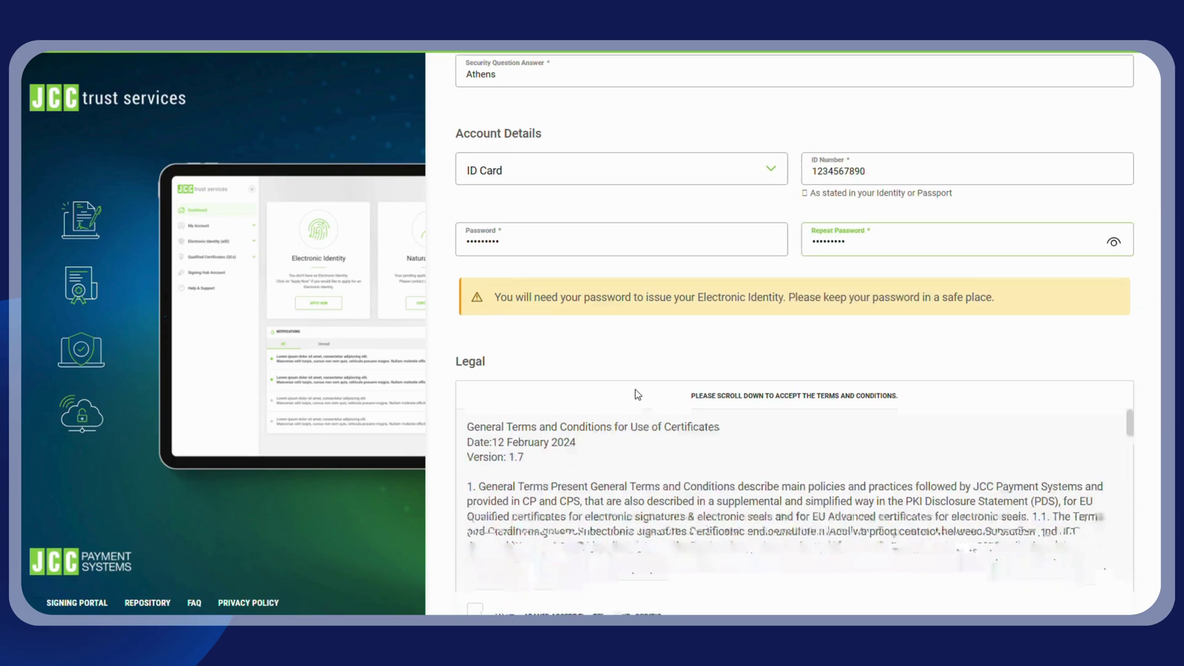
{"action": "scroll", "coordinate": [673, 337], "scroll_direction": "down", "scroll_amount": 5}
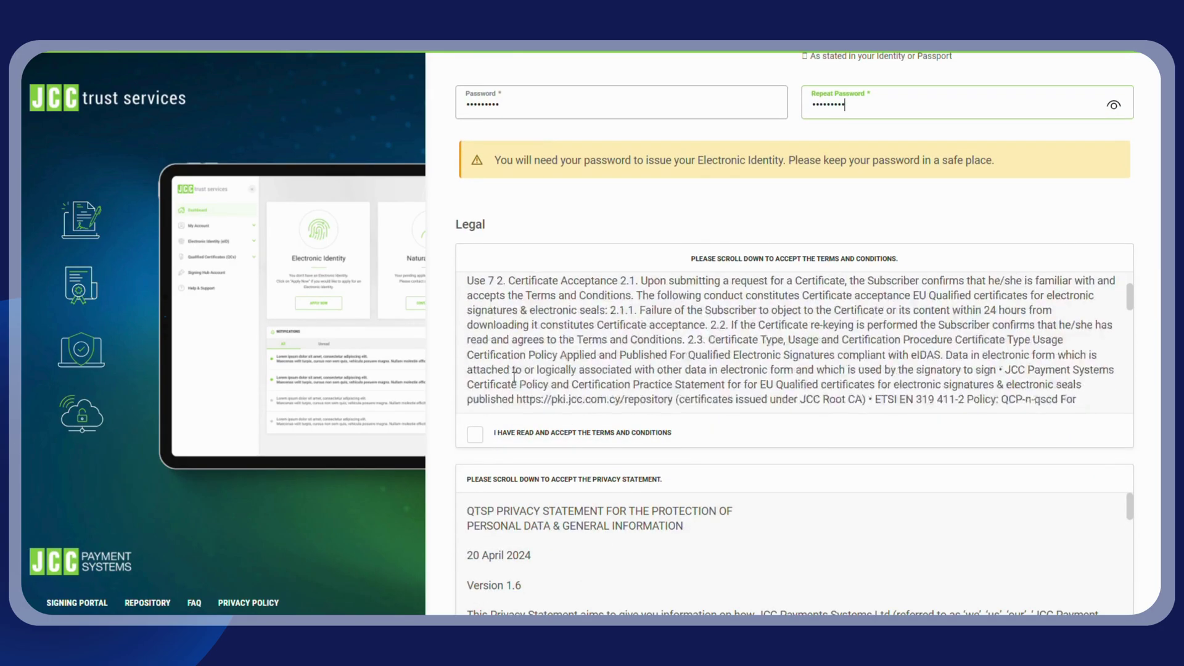
{"action": "scroll", "coordinate": [478, 432], "scroll_direction": "down", "scroll_amount": 4}
{"action": "left_click", "coordinate": [475, 189]}
{"action": "scroll", "coordinate": [568, 330], "scroll_direction": "down", "scroll_amount": 10}
{"action": "scroll", "coordinate": [568, 329], "scroll_direction": "down", "scroll_amount": 5}
{"action": "left_click", "coordinate": [475, 410]}
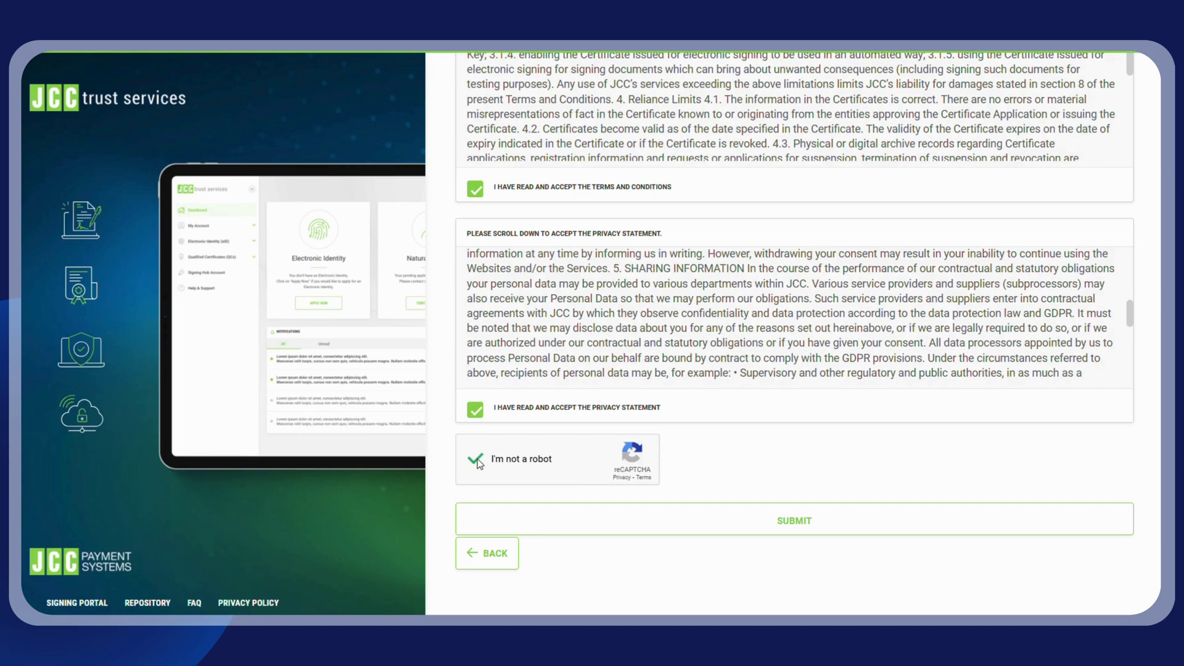
{"action": "left_click", "coordinate": [751, 525]}
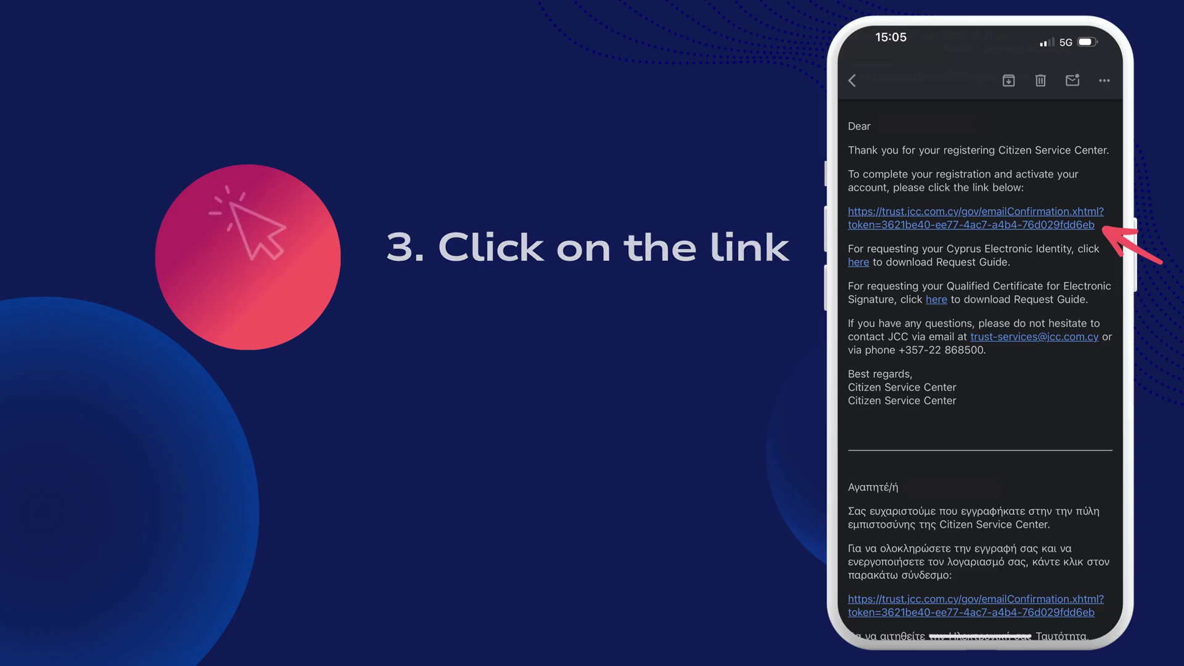
Step: On the sign-in page reached via the activation link, select the username field
{"action": "left_click", "coordinate": [648, 202]}
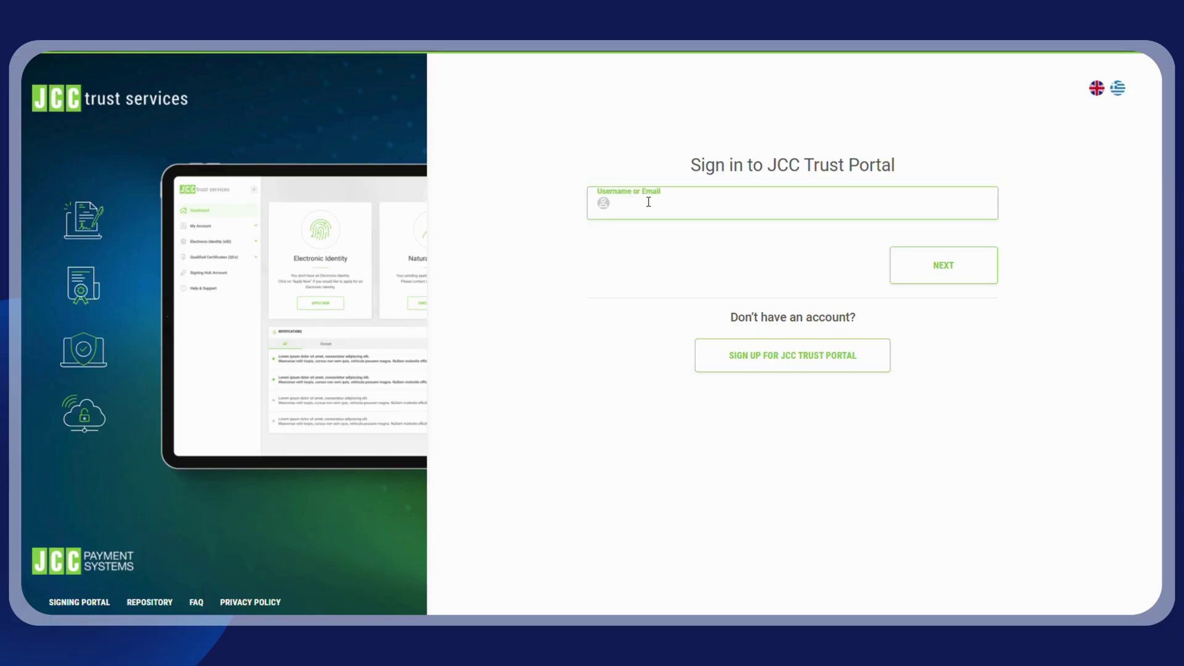
Step: Sign in using the account's email address as username and the account password
{"action": "left_click", "coordinate": [919, 272]}
{"action": "type", "text": "*"}
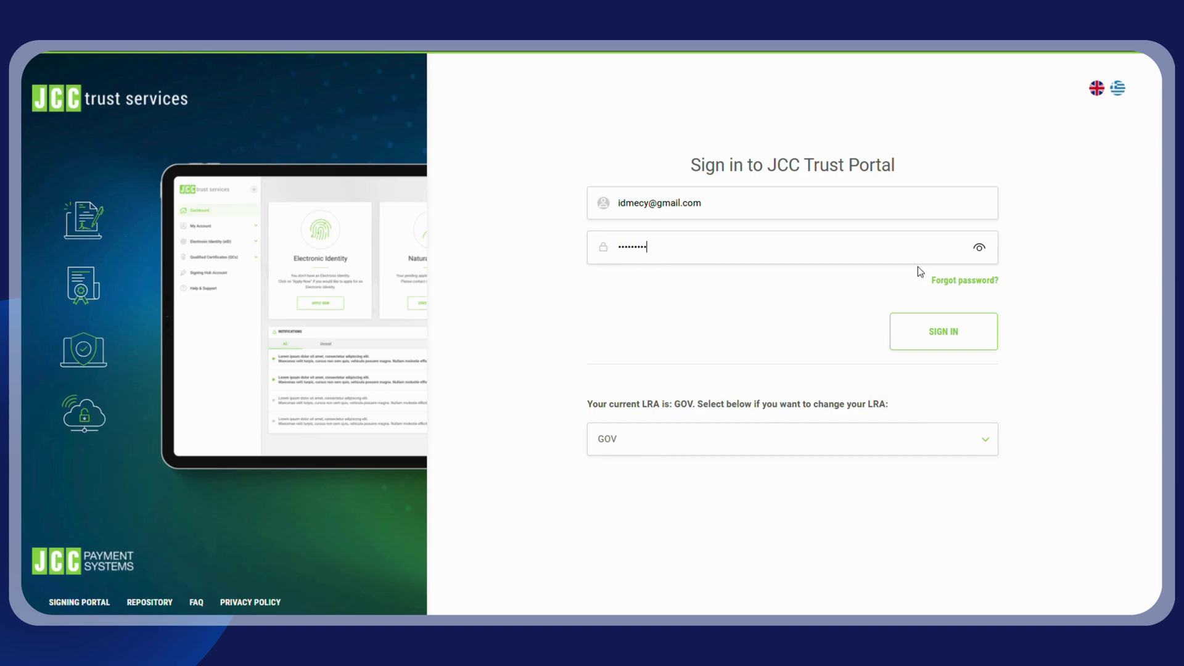
{"action": "left_click", "coordinate": [938, 341]}
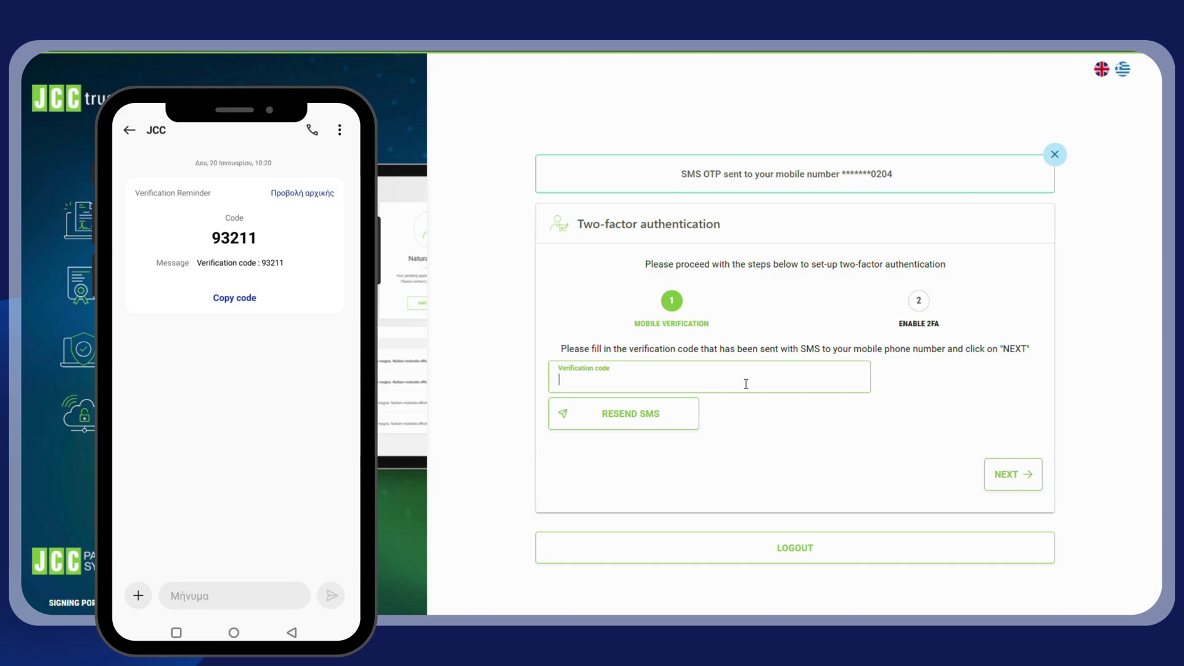
Step: Submit the verification code received by SMS
{"action": "left_click", "coordinate": [1025, 489]}
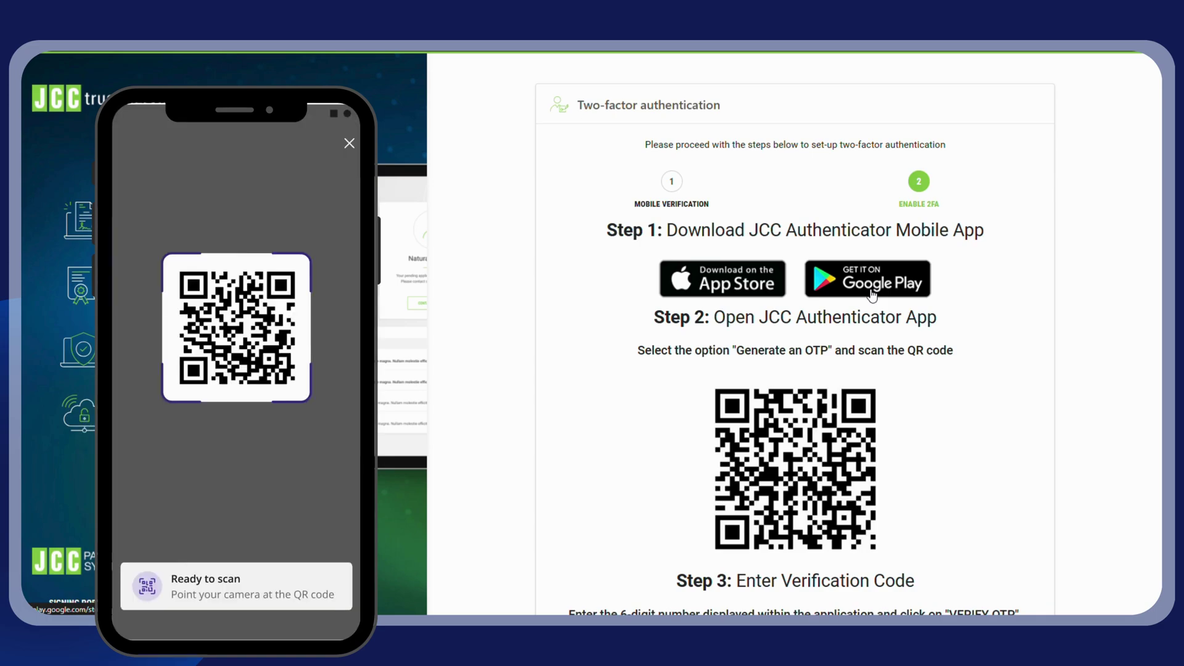
Step: Enter the six-digit code from the authenticator app and verify it
{"action": "scroll", "coordinate": [872, 294], "scroll_direction": "down", "scroll_amount": 2}
{"action": "left_click", "coordinate": [707, 524]}
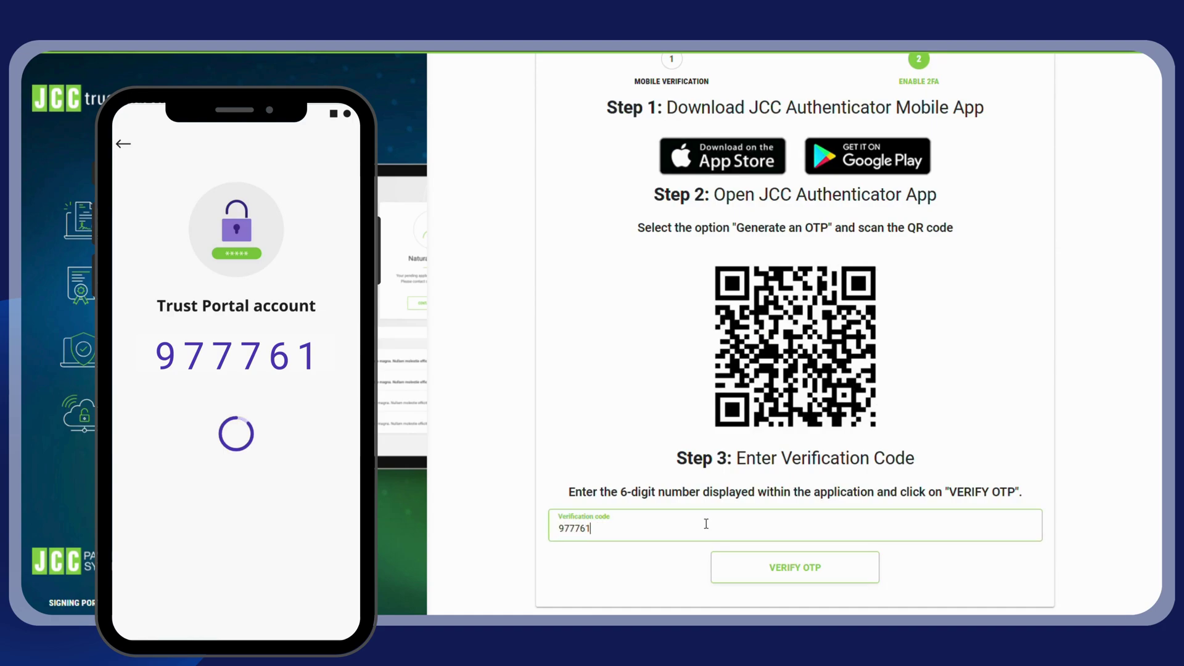
{"action": "left_click", "coordinate": [754, 579]}
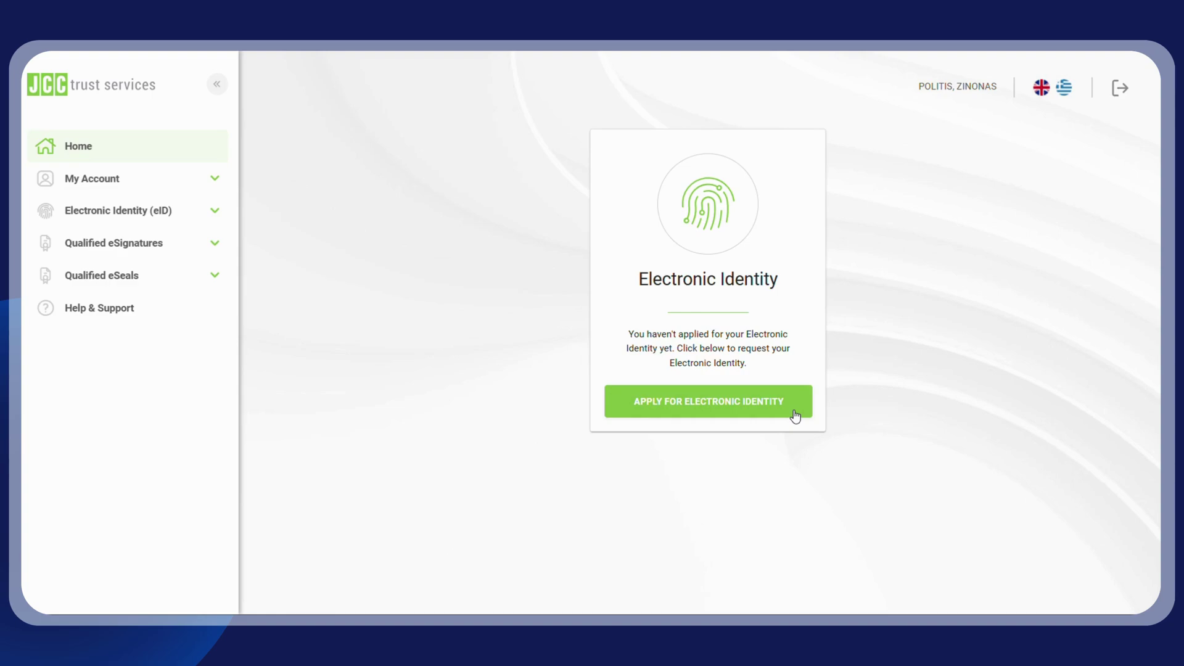
Step: Start a new Electronic Identity application and accept its terms and privacy statement
{"action": "left_click", "coordinate": [795, 413]}
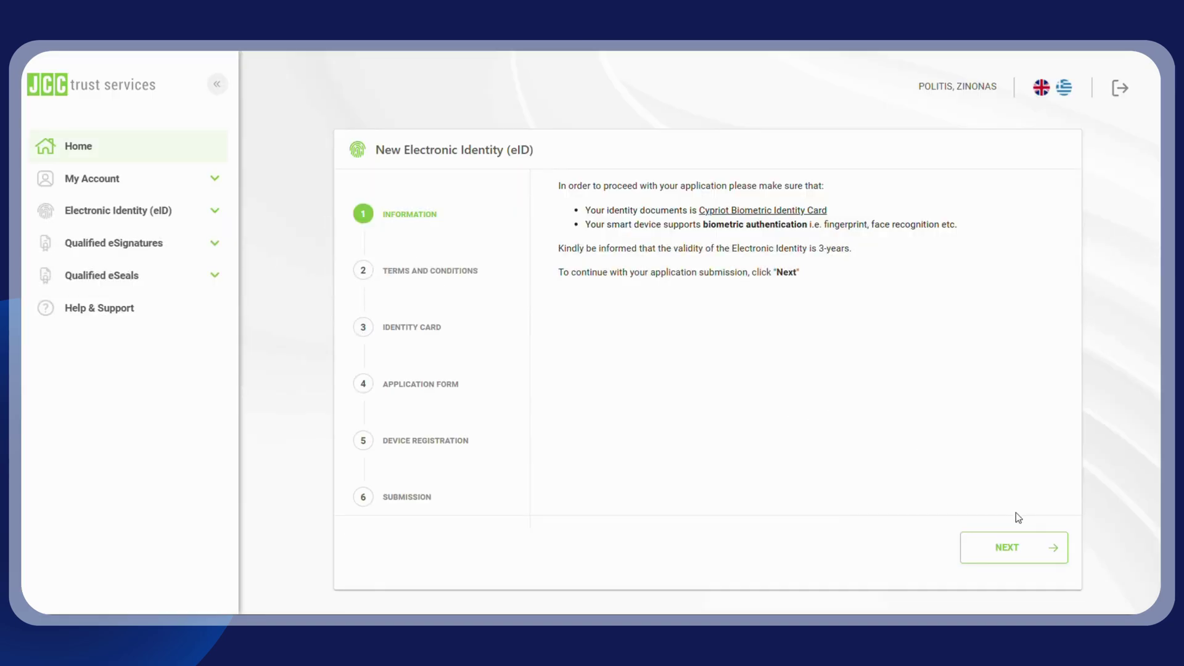
{"action": "left_click", "coordinate": [1037, 560]}
{"action": "scroll", "coordinate": [992, 247], "scroll_direction": "down", "scroll_amount": 3}
{"action": "scroll", "coordinate": [992, 247], "scroll_direction": "down", "scroll_amount": 10}
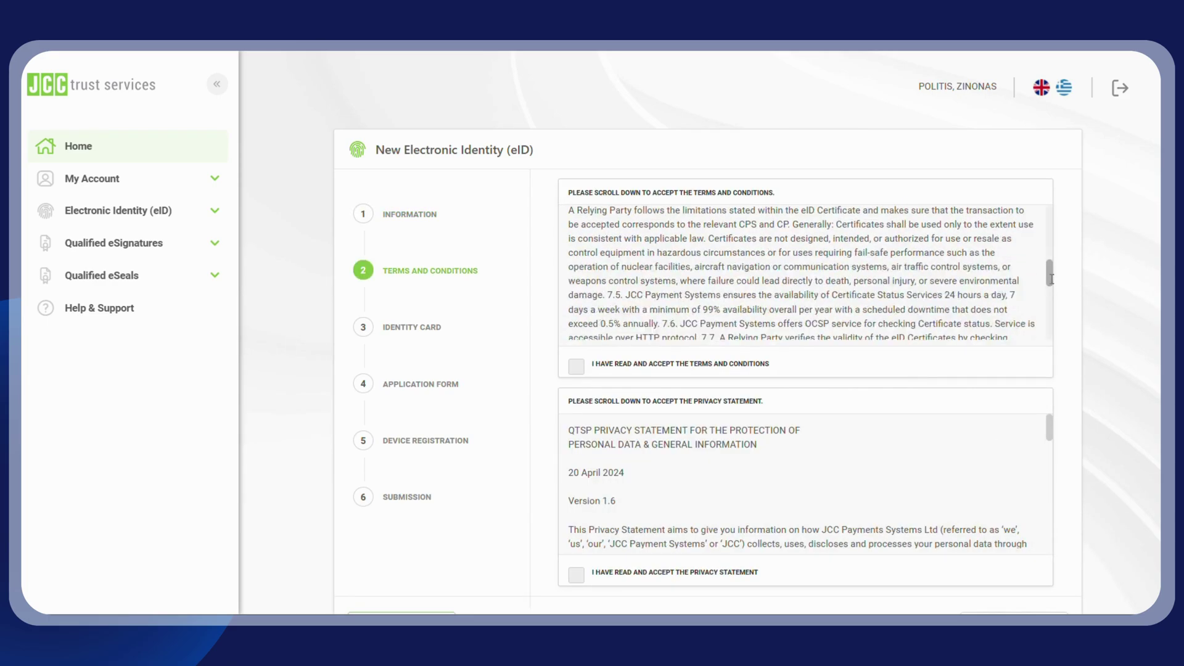
{"action": "scroll", "coordinate": [1050, 287], "scroll_direction": "down", "scroll_amount": 10}
{"action": "left_click", "coordinate": [637, 364]}
{"action": "scroll", "coordinate": [1050, 454], "scroll_direction": "down", "scroll_amount": 5}
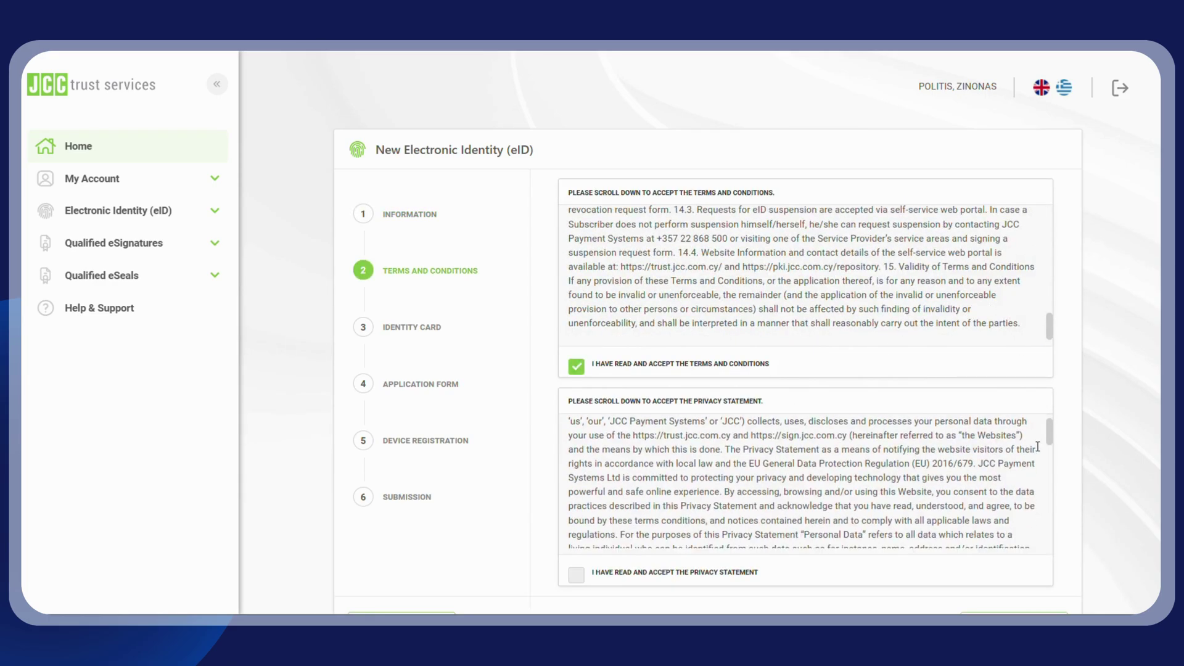
{"action": "scroll", "coordinate": [1050, 453], "scroll_direction": "down", "scroll_amount": 5}
{"action": "left_click", "coordinate": [576, 575]}
{"action": "scroll", "coordinate": [617, 586], "scroll_direction": "down", "scroll_amount": 1}
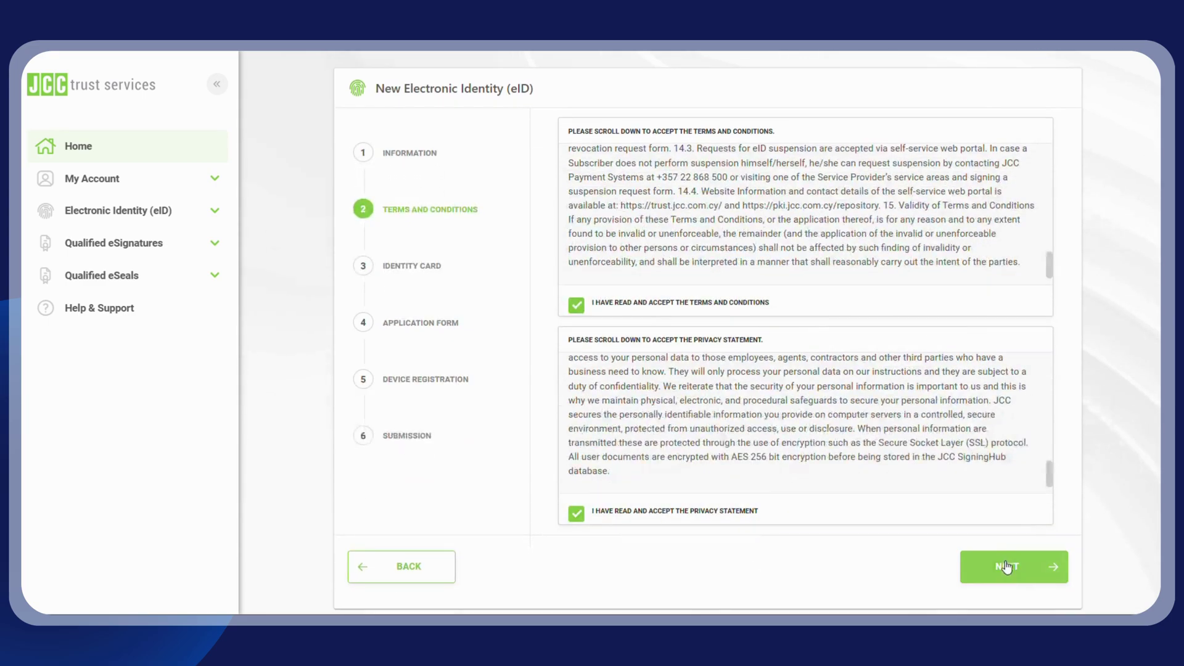
{"action": "left_click", "coordinate": [1032, 580]}
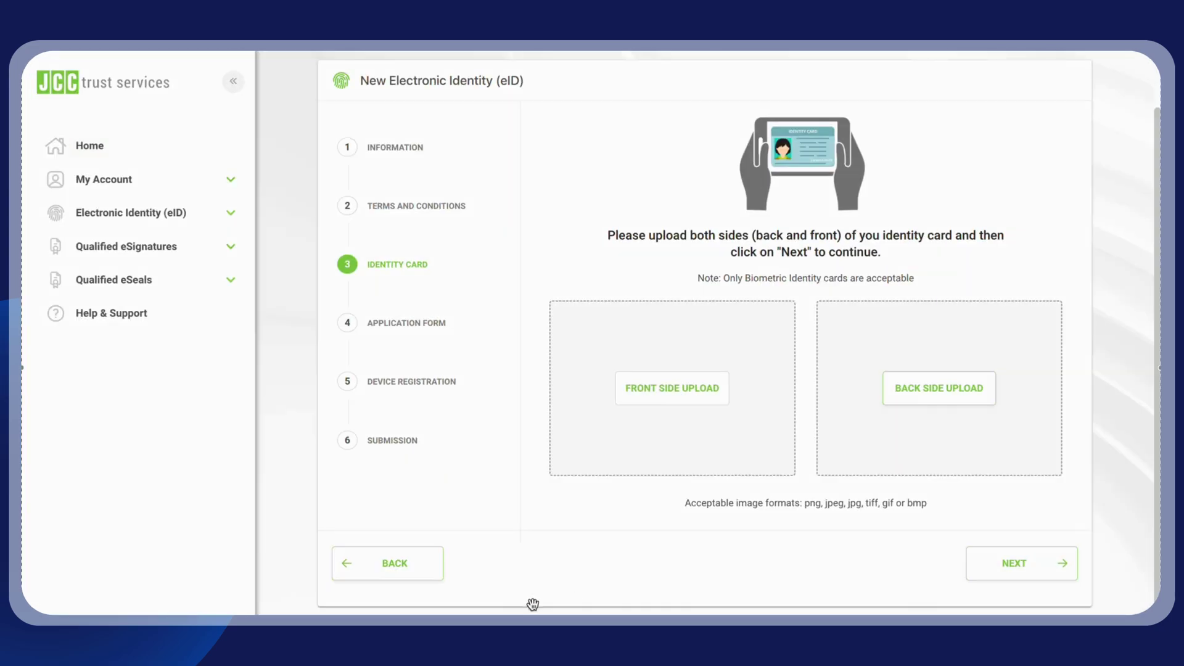
Step: Upload front.png and back.png as the card's front and back sides, then continue
{"action": "left_click", "coordinate": [647, 389]}
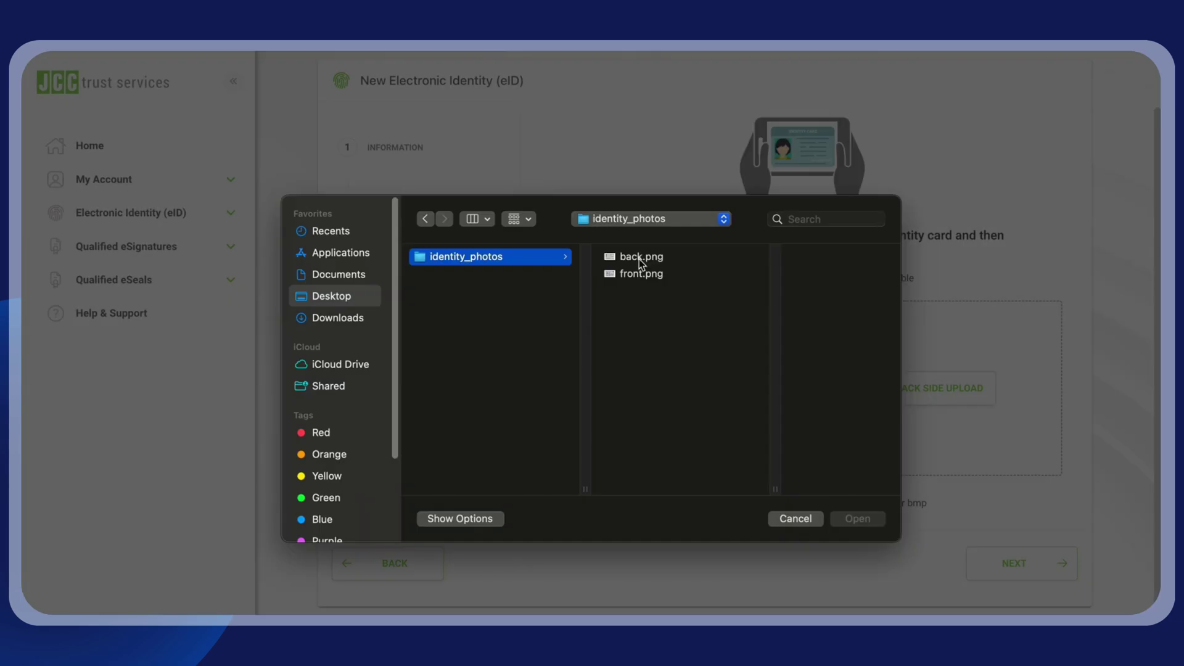
{"action": "left_click", "coordinate": [639, 274]}
{"action": "double_click", "coordinate": [639, 274]}
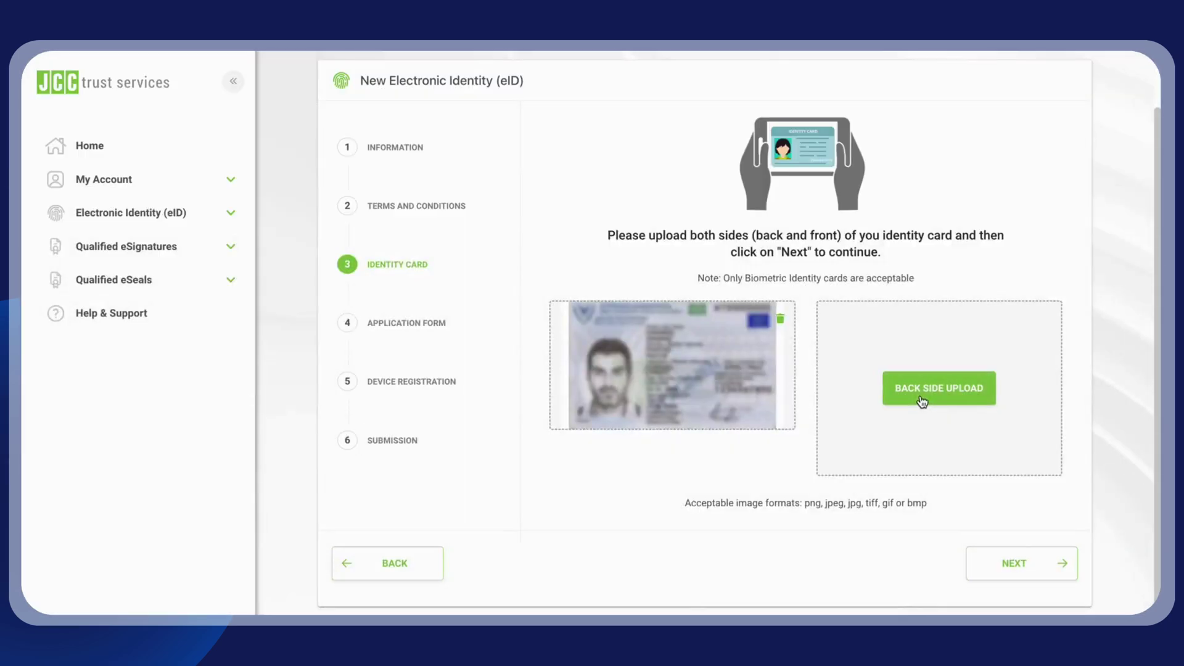
{"action": "left_click", "coordinate": [921, 398]}
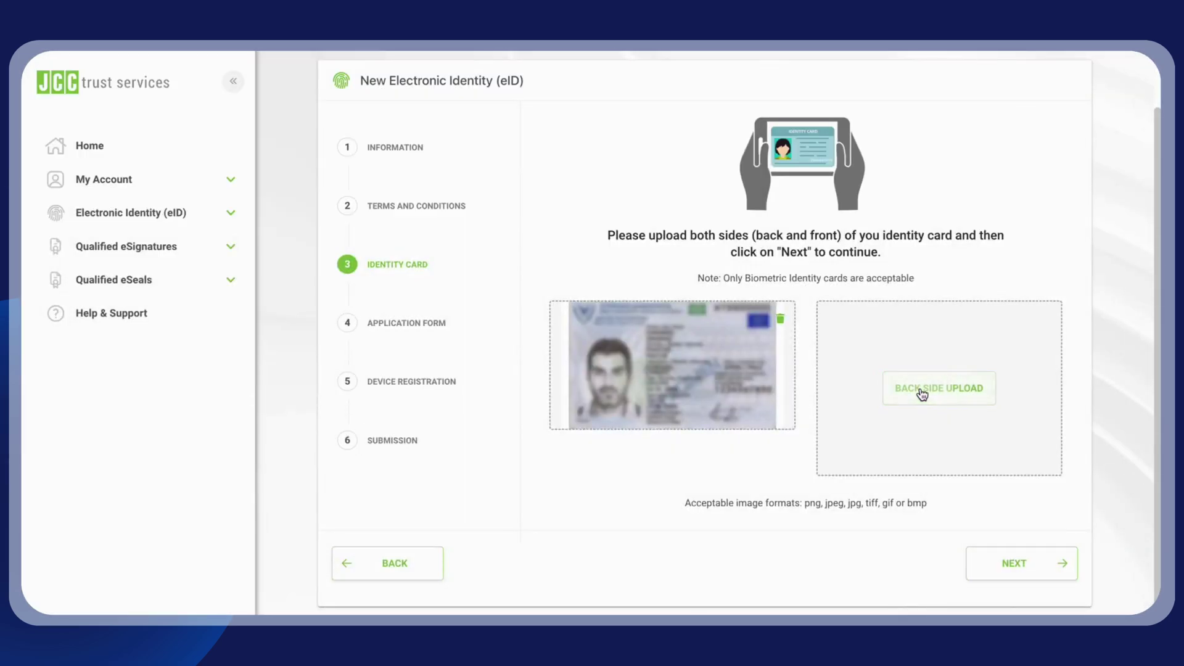
{"action": "double_click", "coordinate": [640, 257]}
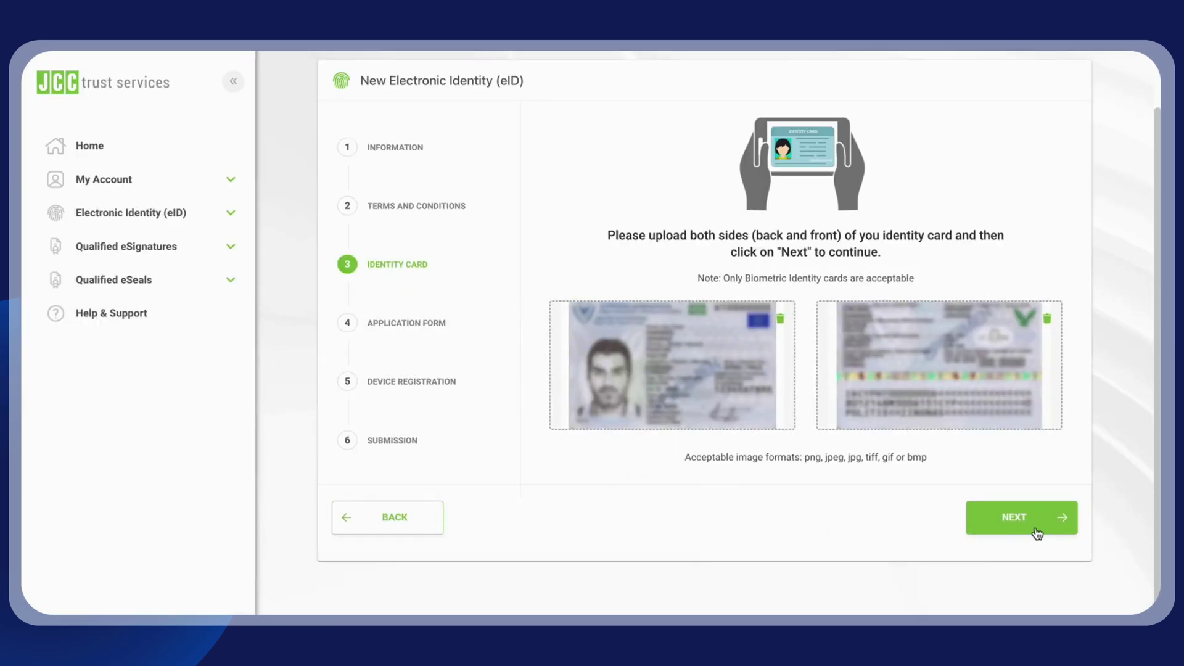
{"action": "left_click", "coordinate": [1026, 529]}
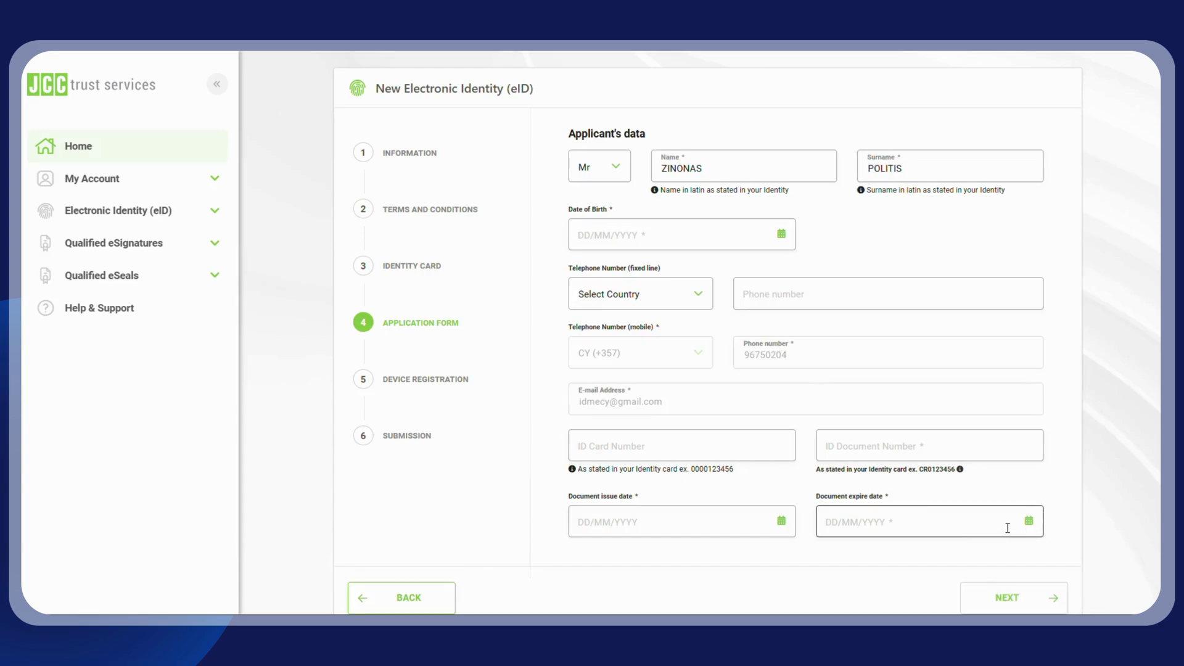
Step: Set the date of birth to 14 December 1980 in the calendar
{"action": "left_click", "coordinate": [698, 228]}
{"action": "left_click", "coordinate": [757, 271]}
{"action": "scroll", "coordinate": [742, 359], "scroll_direction": "up", "scroll_amount": 3}
{"action": "scroll", "coordinate": [742, 359], "scroll_direction": "up", "scroll_amount": 3}
{"action": "left_click", "coordinate": [728, 404]}
{"action": "left_click", "coordinate": [641, 272]}
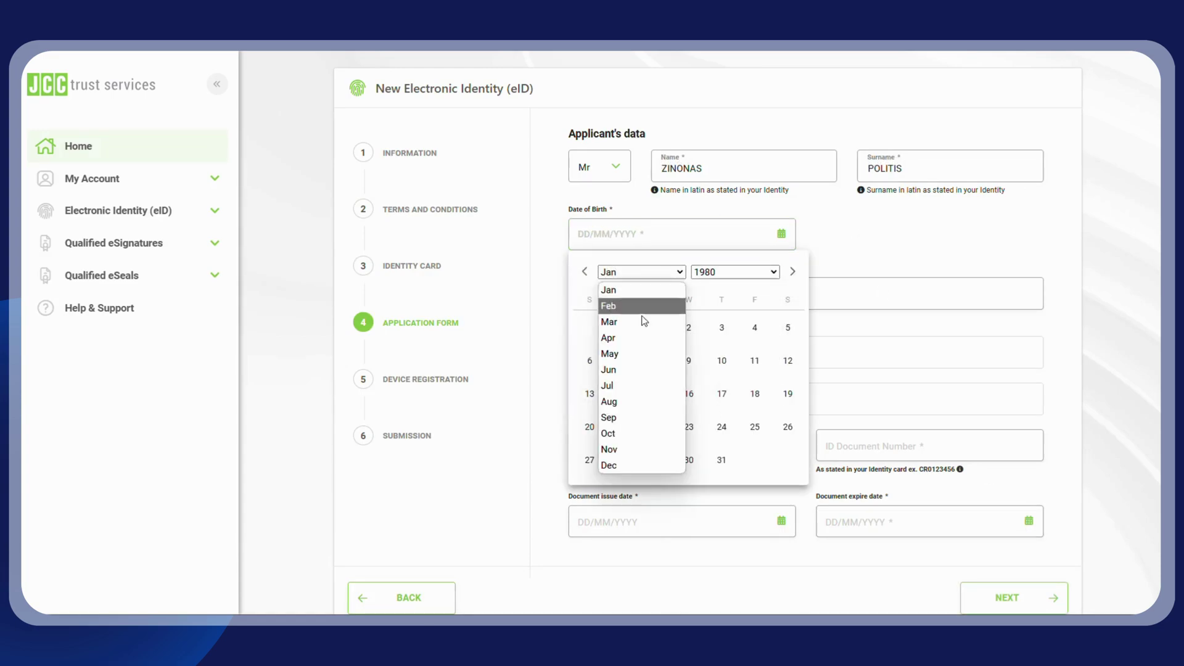
{"action": "left_click", "coordinate": [633, 464]}
{"action": "left_click", "coordinate": [591, 395]}
{"action": "scroll", "coordinate": [693, 402], "scroll_direction": "down", "scroll_amount": 1}
Step: Enter the ID card and document numbers, set issue date 15/06/2020, and continue
{"action": "left_click", "coordinate": [694, 406]}
{"action": "type", "text": "1234567890"}
{"action": "left_click", "coordinate": [885, 422]}
{"action": "type", "text": "HT000000"}
{"action": "left_click", "coordinate": [664, 498]}
{"action": "left_click", "coordinate": [731, 266]}
{"action": "left_click", "coordinate": [720, 370]}
{"action": "left_click", "coordinate": [641, 265]}
{"action": "left_click", "coordinate": [617, 365]}
{"action": "left_click", "coordinate": [623, 389]}
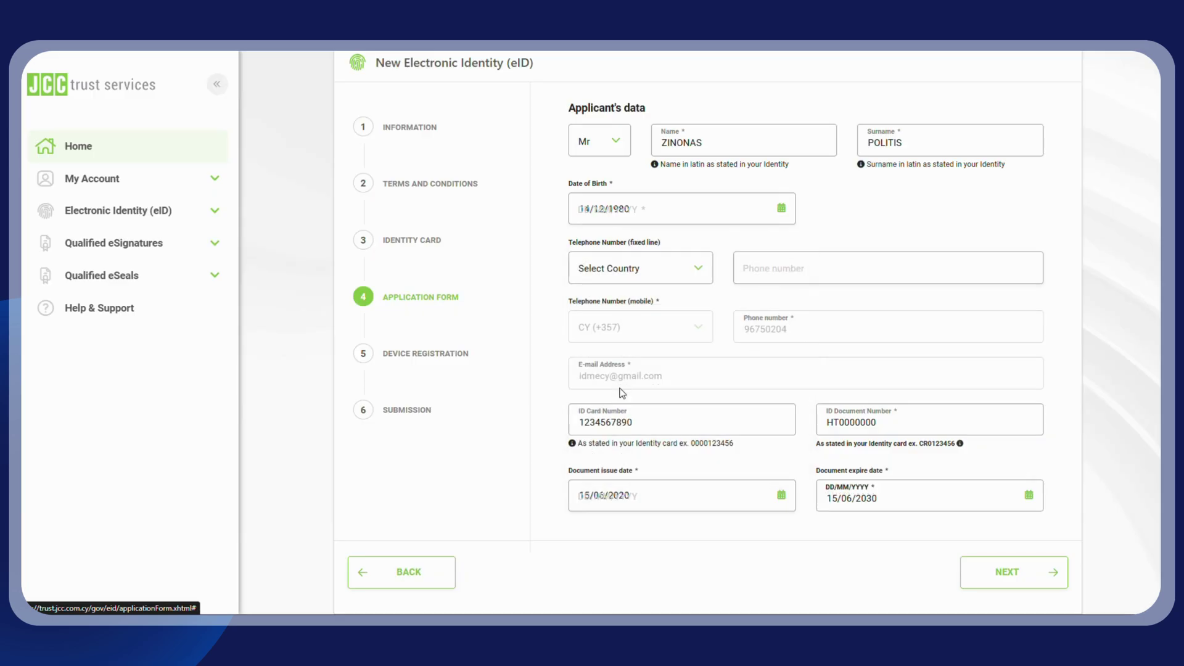
{"action": "left_click", "coordinate": [1022, 577]}
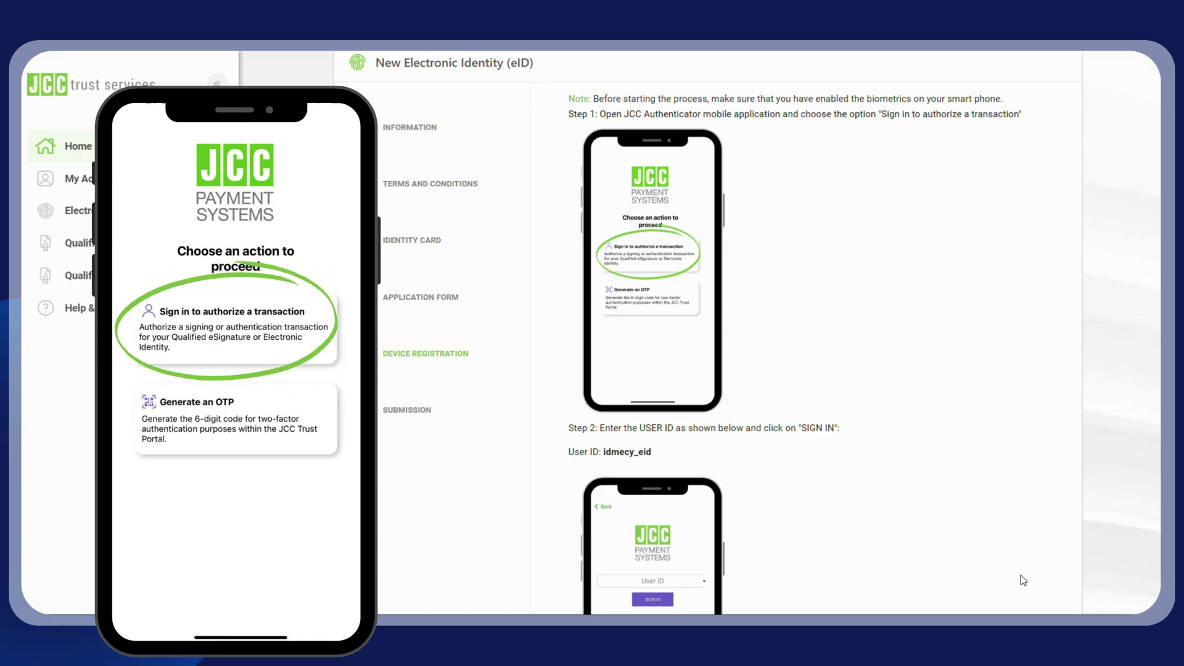
Step: Scroll through the Device Registration instructions while registering the phone in JCC Authenticator
{"action": "scroll", "coordinate": [841, 336], "scroll_direction": "down", "scroll_amount": 2}
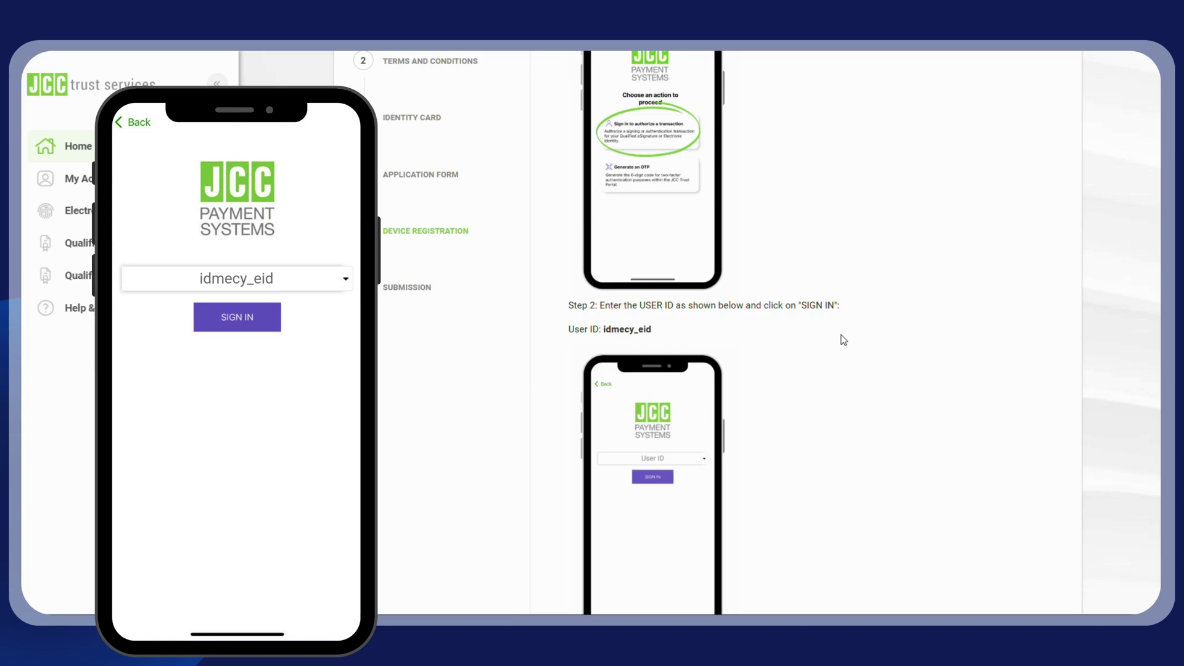
{"action": "scroll", "coordinate": [839, 342], "scroll_direction": "down", "scroll_amount": 6}
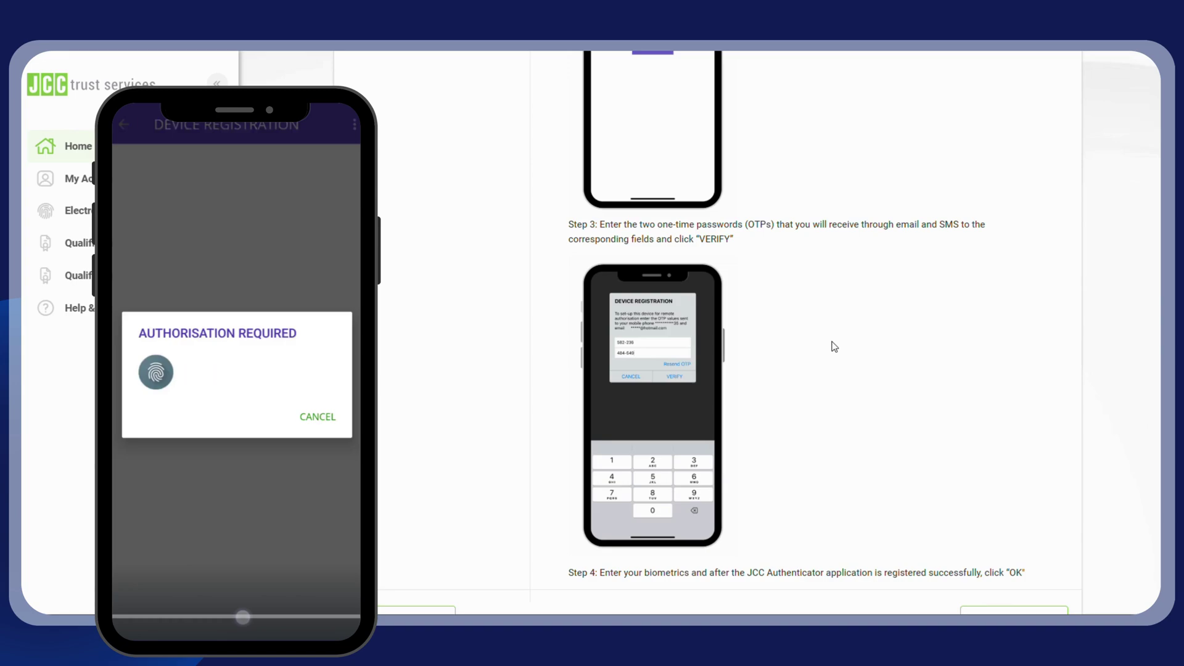
{"action": "scroll", "coordinate": [836, 351], "scroll_direction": "down", "scroll_amount": 1}
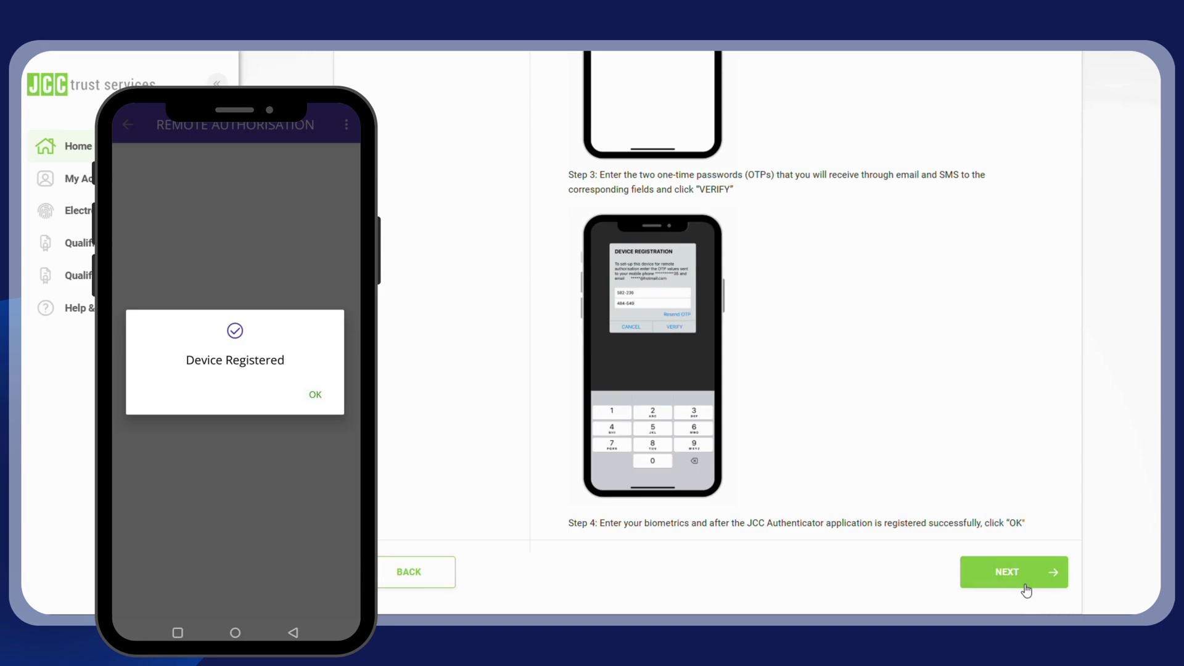